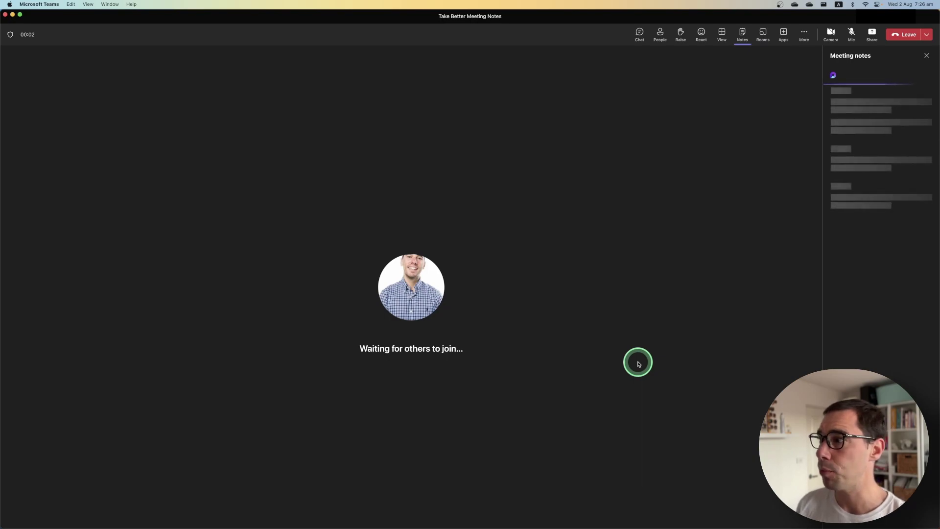
Close the meeting notes and reopen them in the running meeting
click(926, 57)
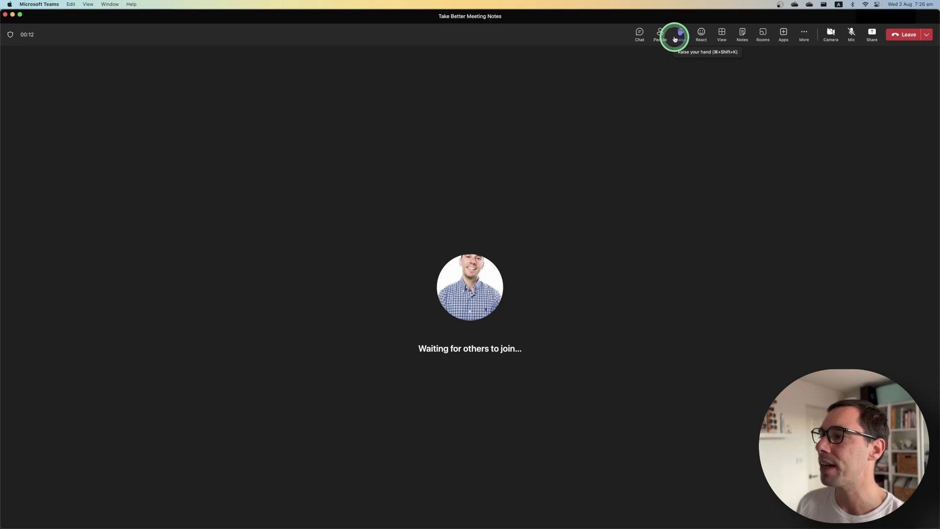
click(743, 34)
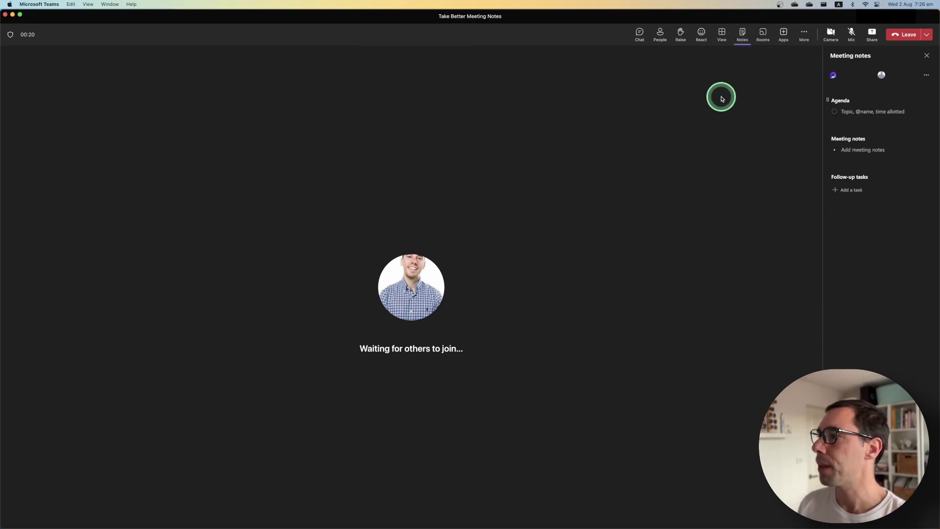
mouse_move(881, 74)
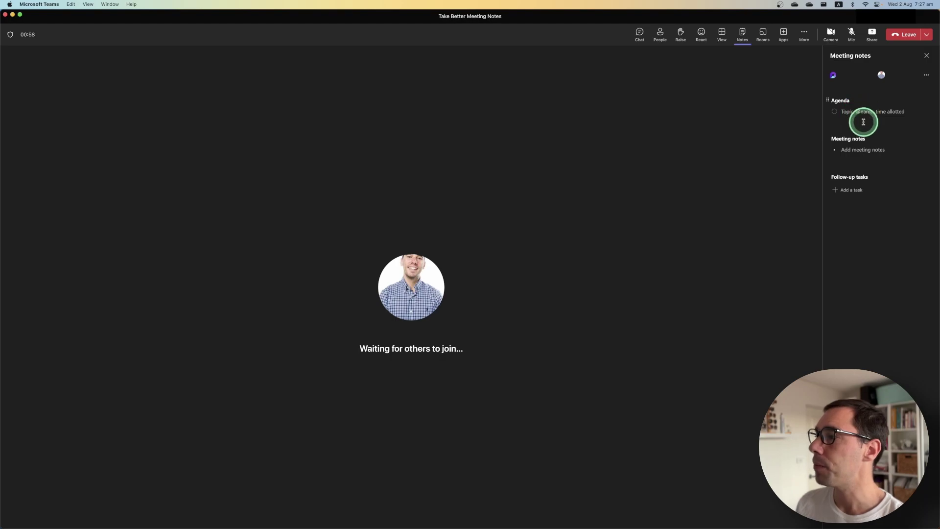
Rename the Agenda heading in the meeting notes to "Outcomes"
double_click(840, 101)
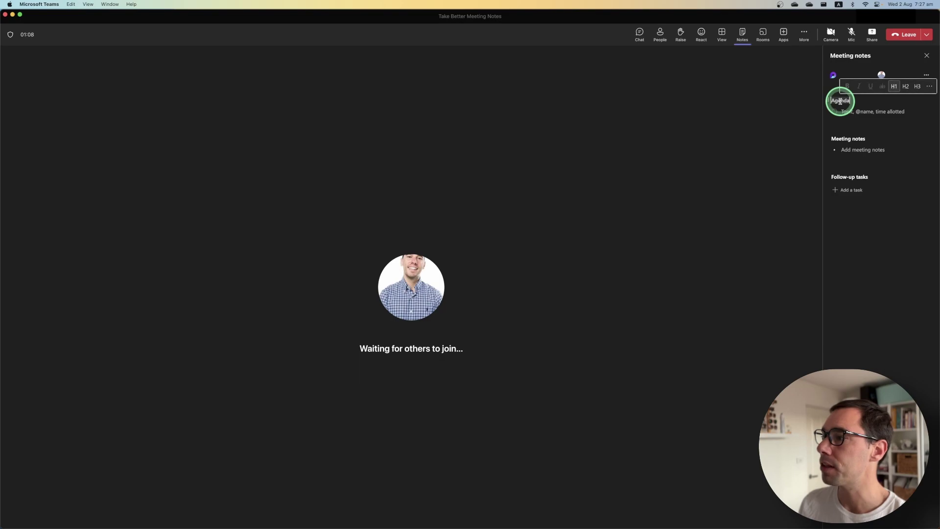
click(841, 101)
double_click(840, 101)
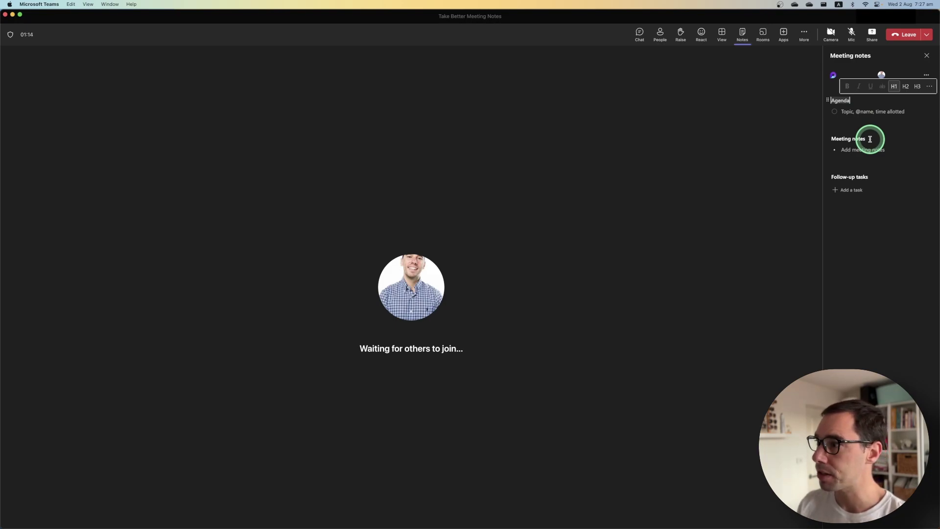
text(O)
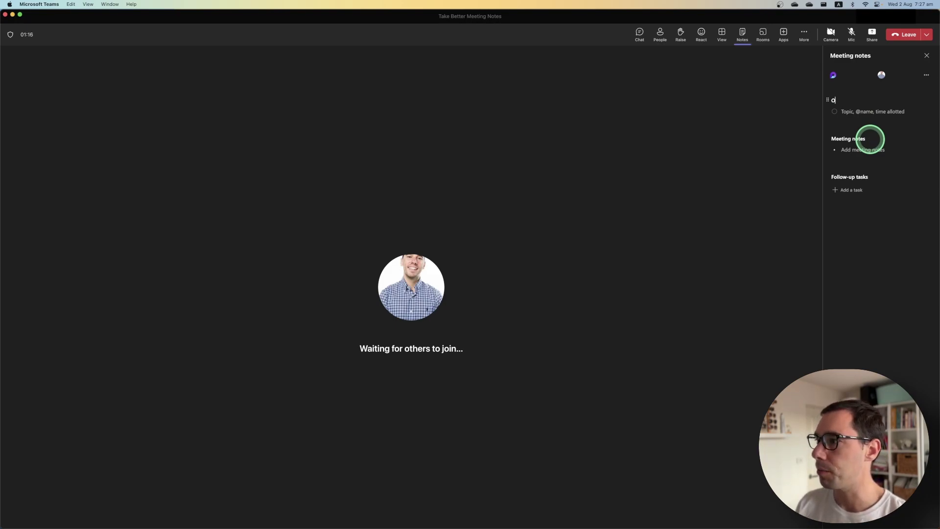
text(utcomes)
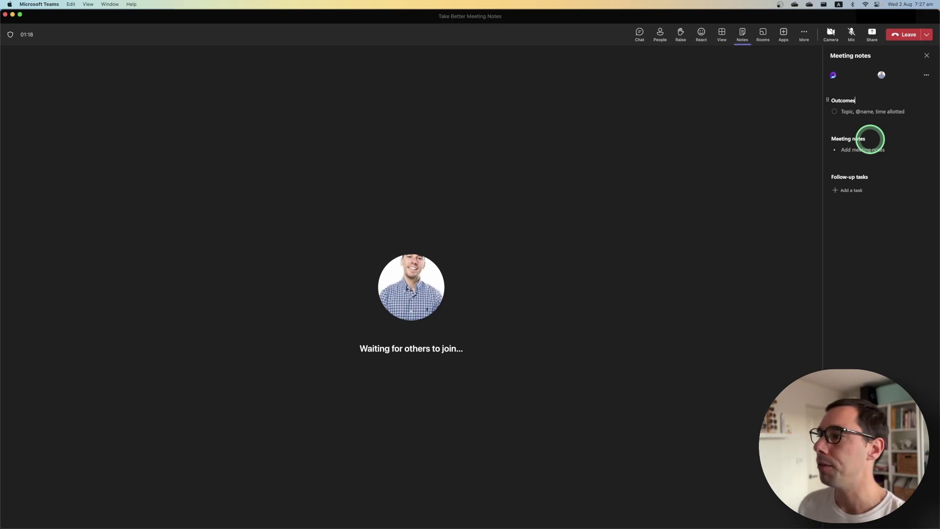
Add the item "Learn note taking skills" under Outcomes and mark it as completed
click(869, 112)
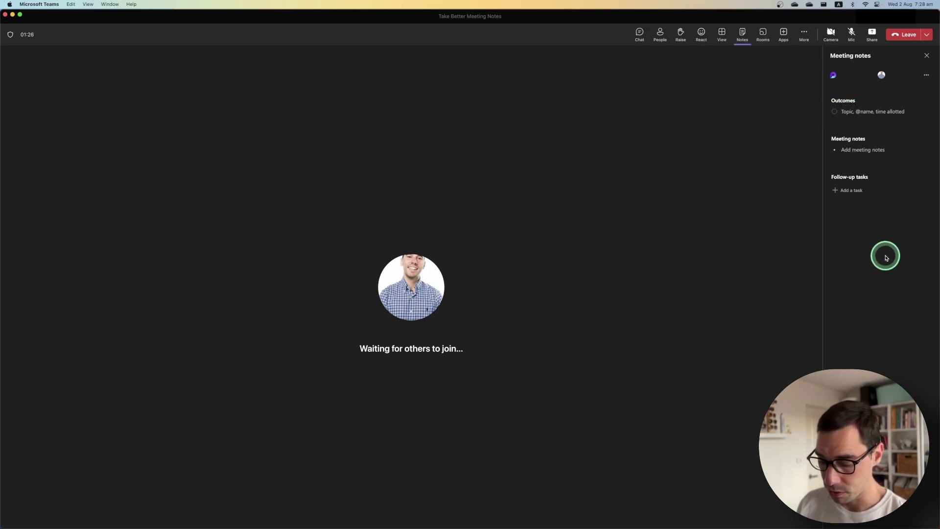
text(Learn)
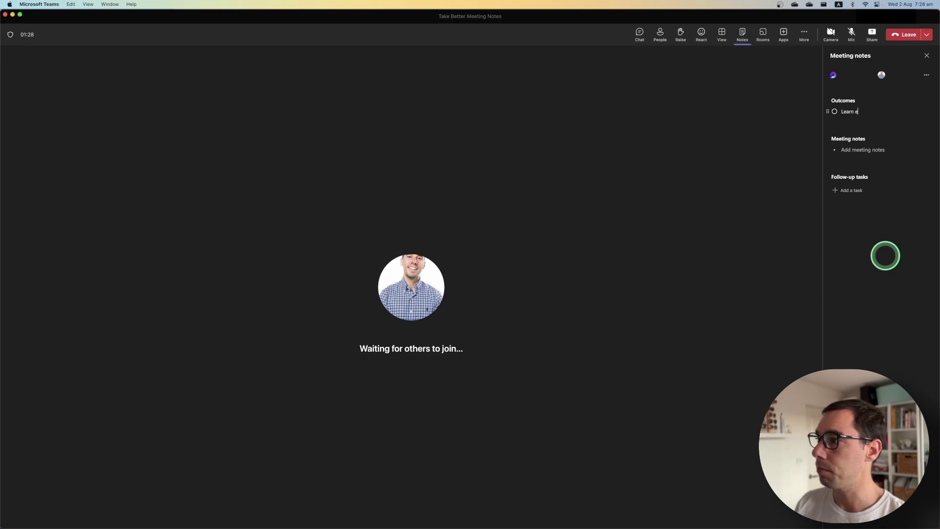
text( note)
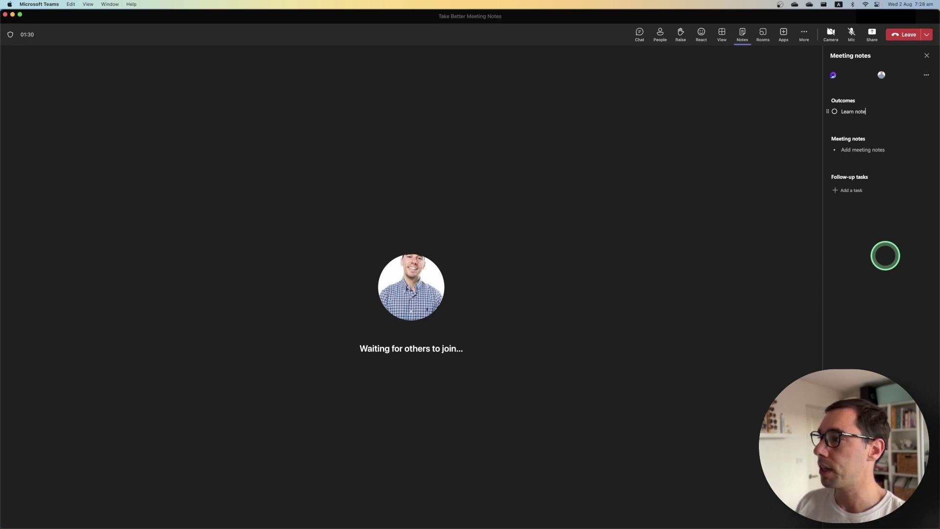
text( taking skil)
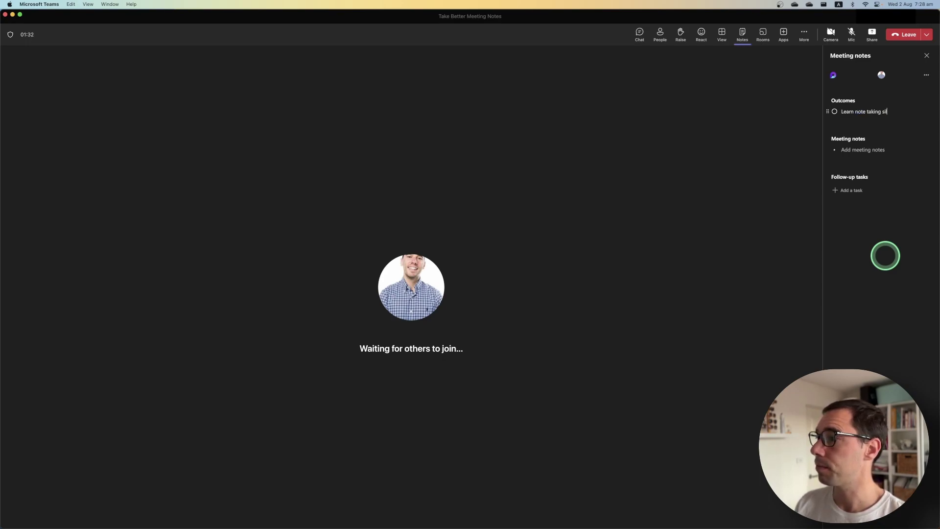
text(ls)
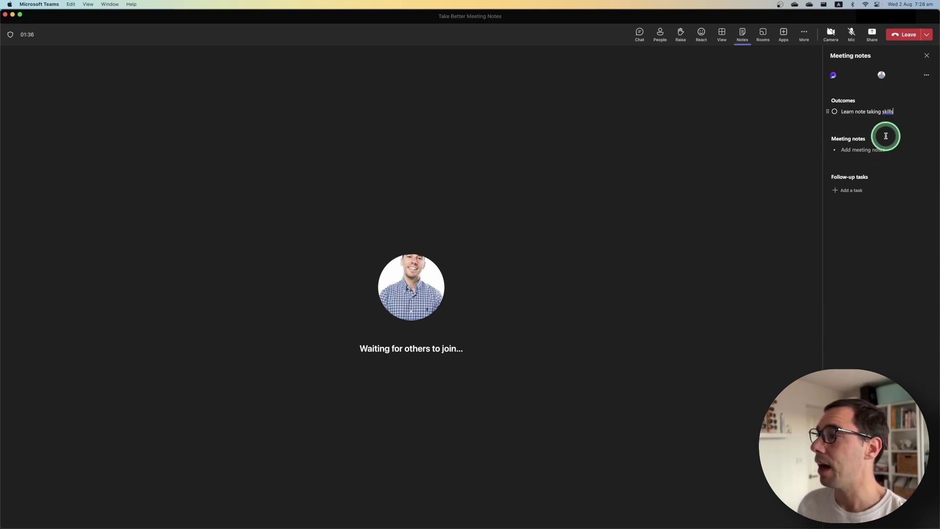
key(Return)
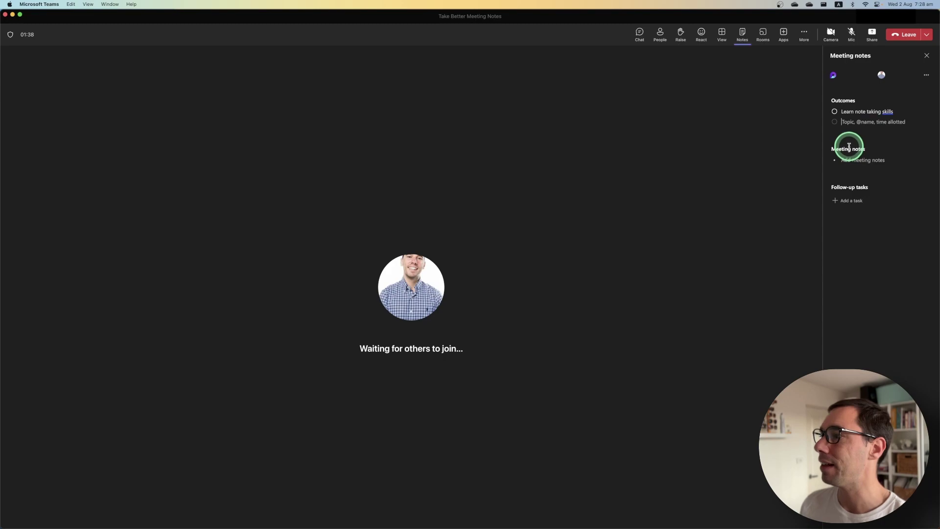
click(835, 112)
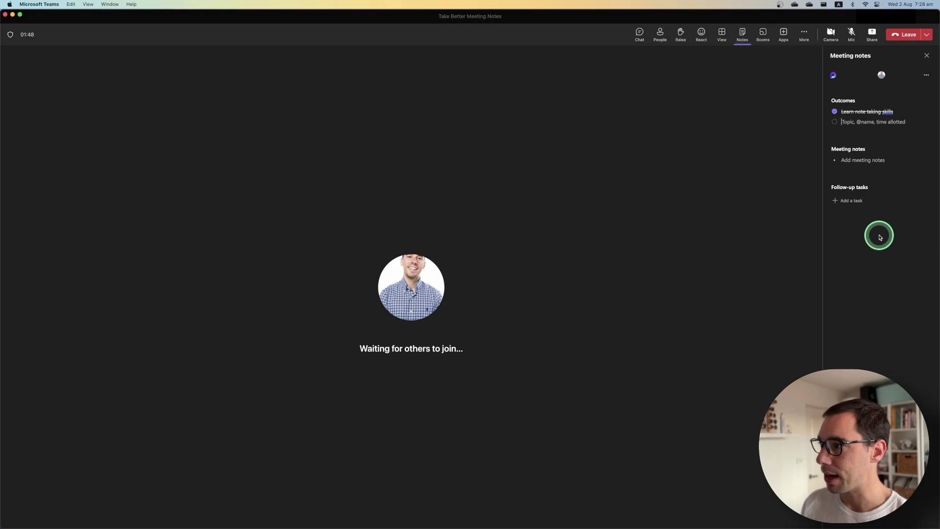
Insert a table in the blank checklist item below "Learn note taking skills"
text(/)
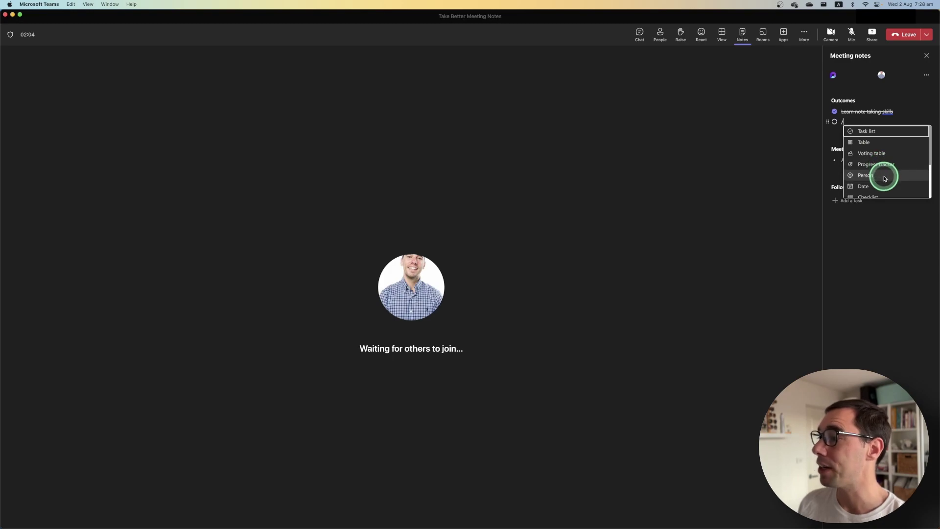
scroll(885, 179, down, 3)
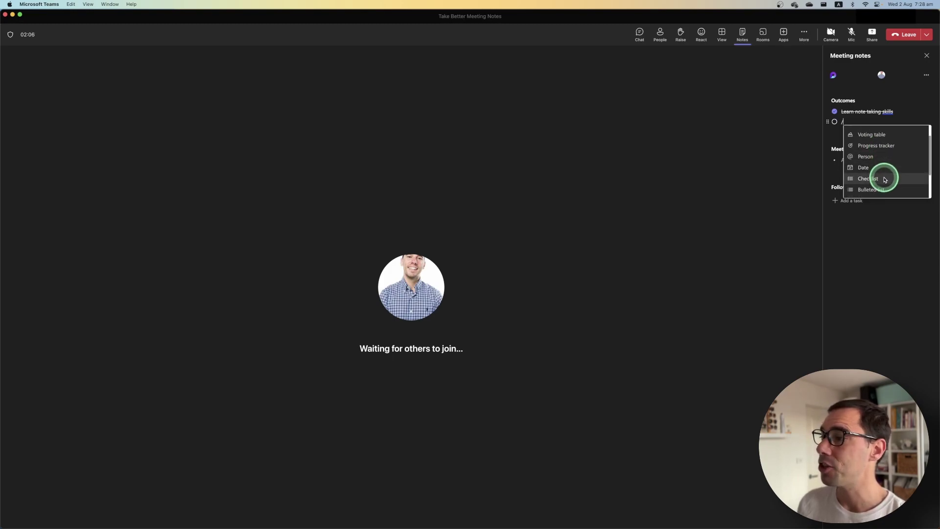
scroll(885, 181, down, 3)
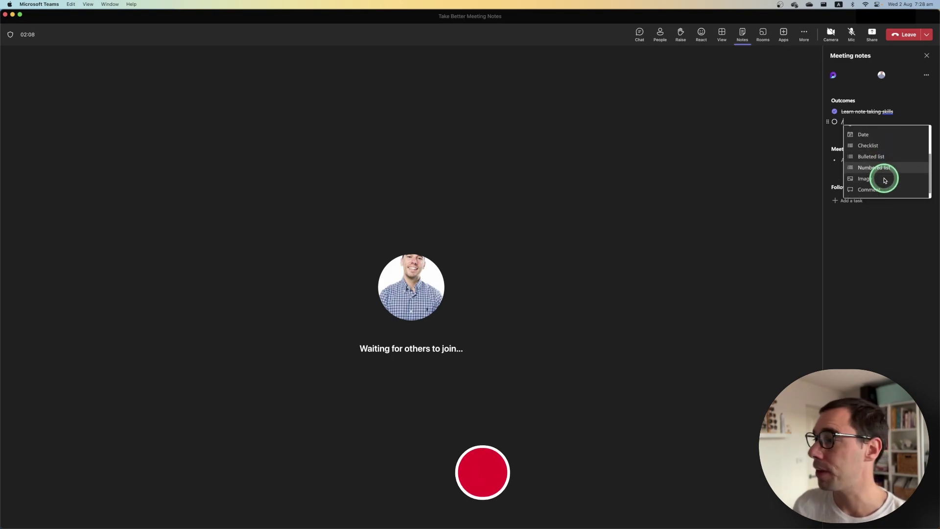
scroll(881, 177, down, 1)
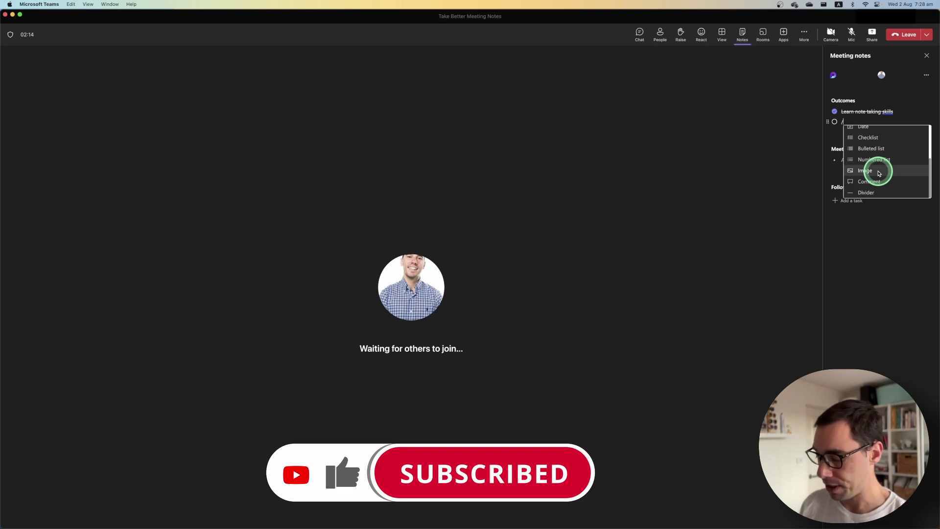
click(879, 173)
text(/)
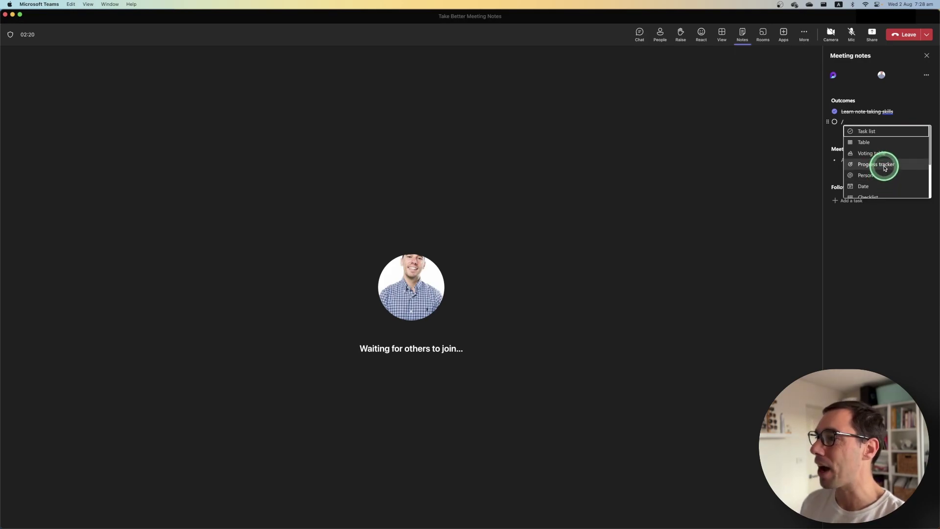
click(874, 146)
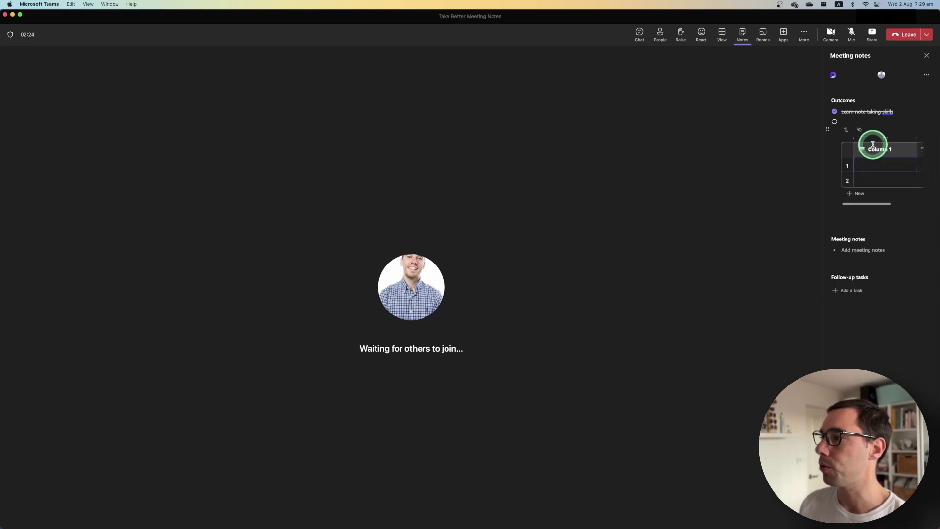
Examine the new table's columns and the options available for Column 1
mouse_move(878, 205)
mouse_down()
mouse_move(896, 204)
mouse_move(882, 205)
mouse_up()
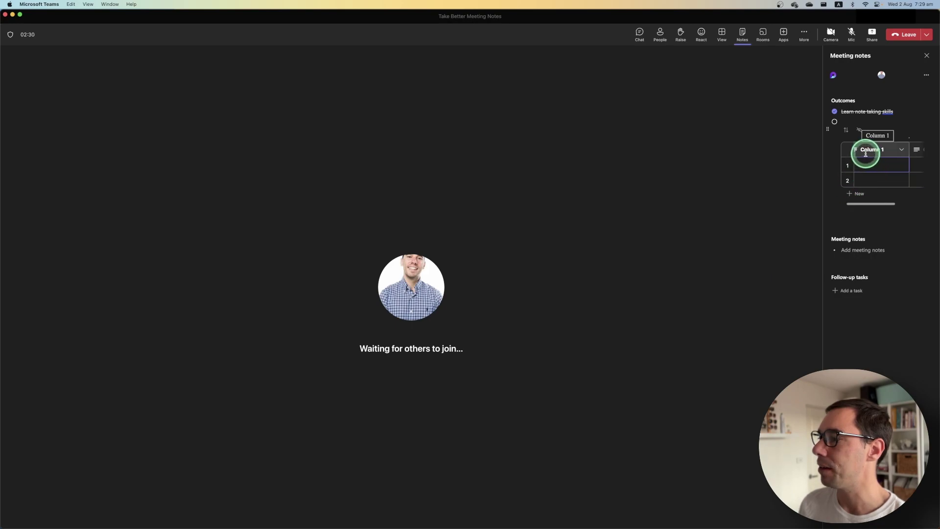
click(880, 138)
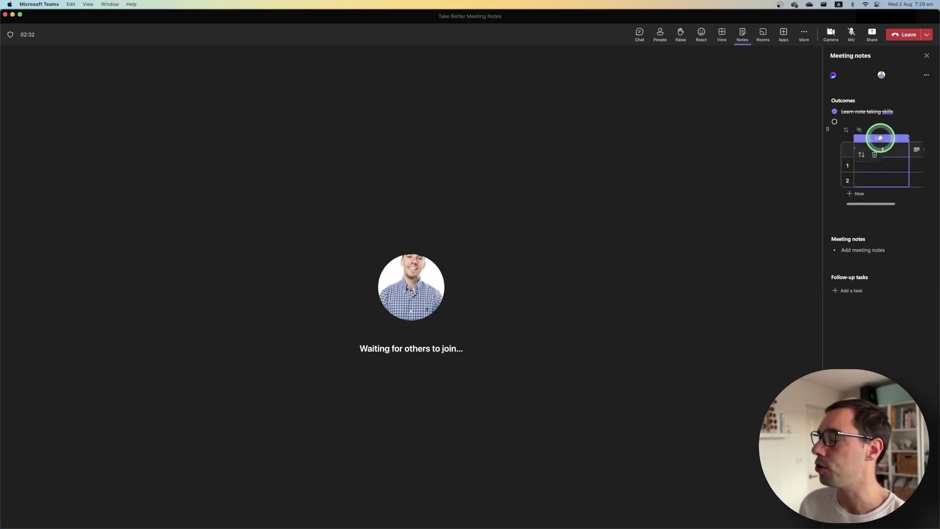
drag(879, 203, 860, 199)
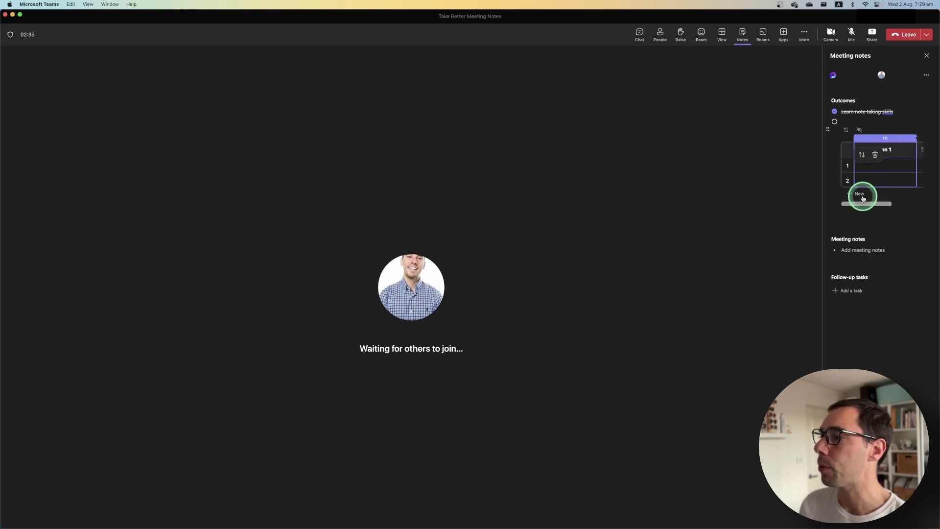
click(832, 155)
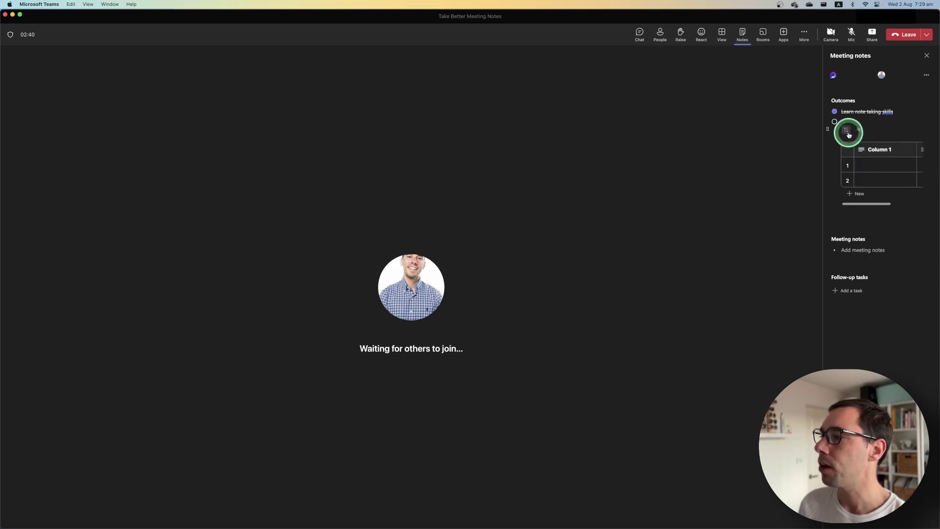
Move the table into the Meeting notes section and back under Outcomes, below the completed item
drag(827, 130, 833, 248)
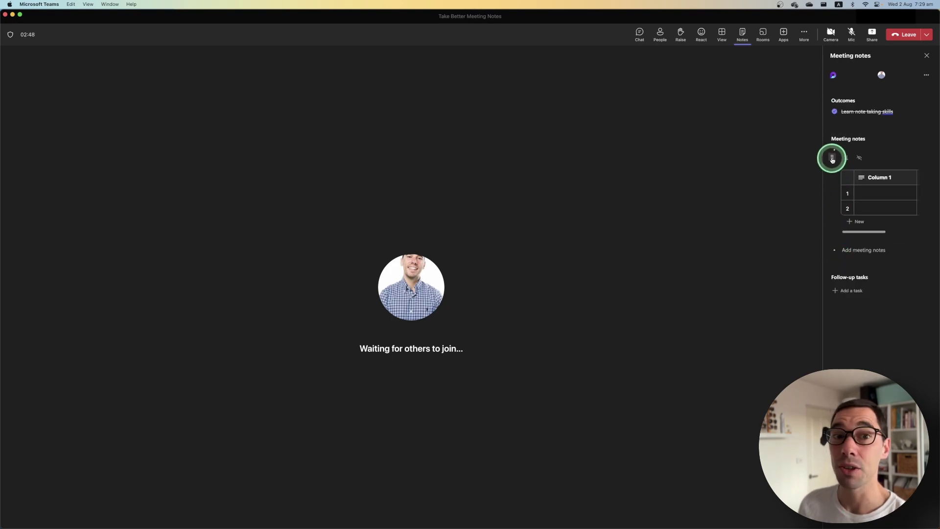
drag(830, 155, 827, 123)
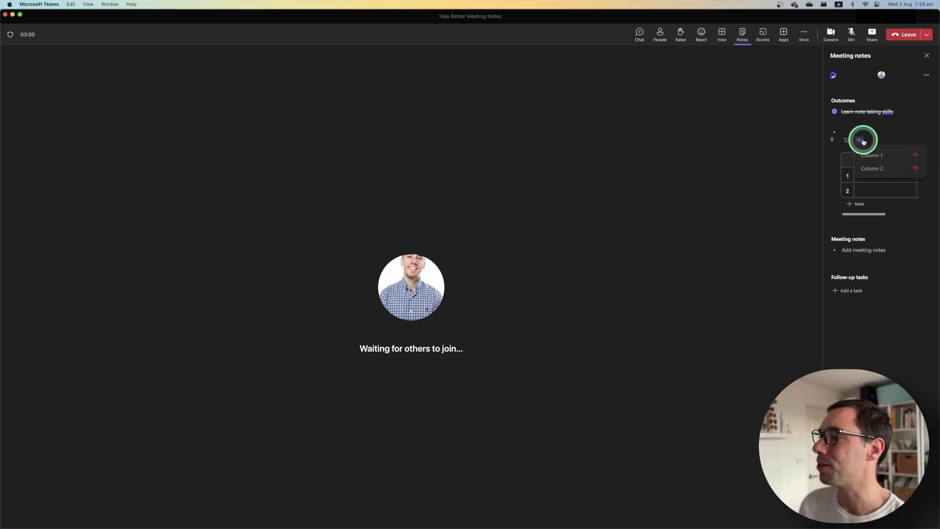
Browse the insertable components on the blank line between the completed outcome and the table, without choosing one
click(856, 124)
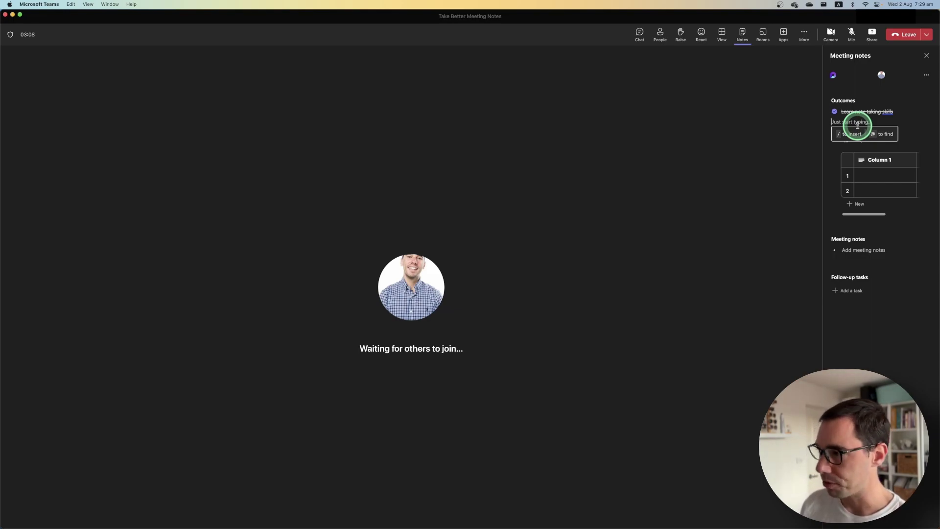
text(/)
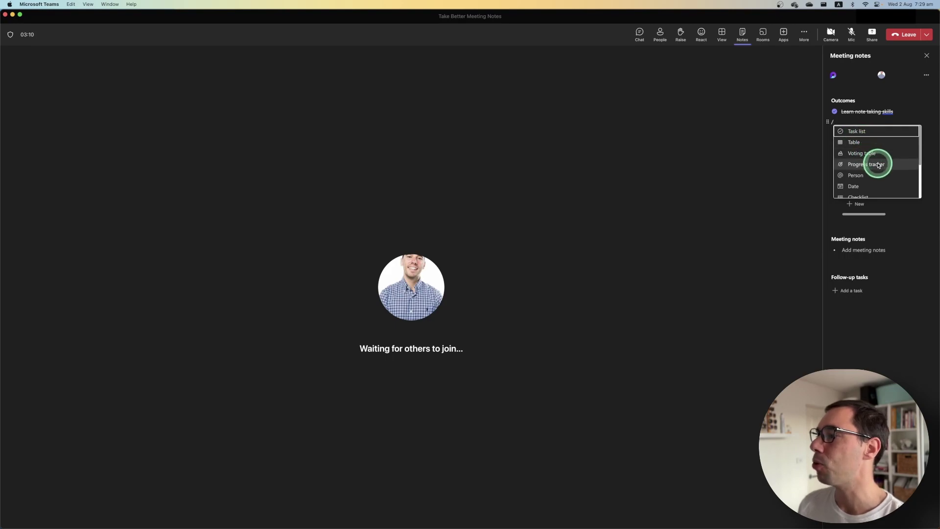
scroll(876, 172, down, 1)
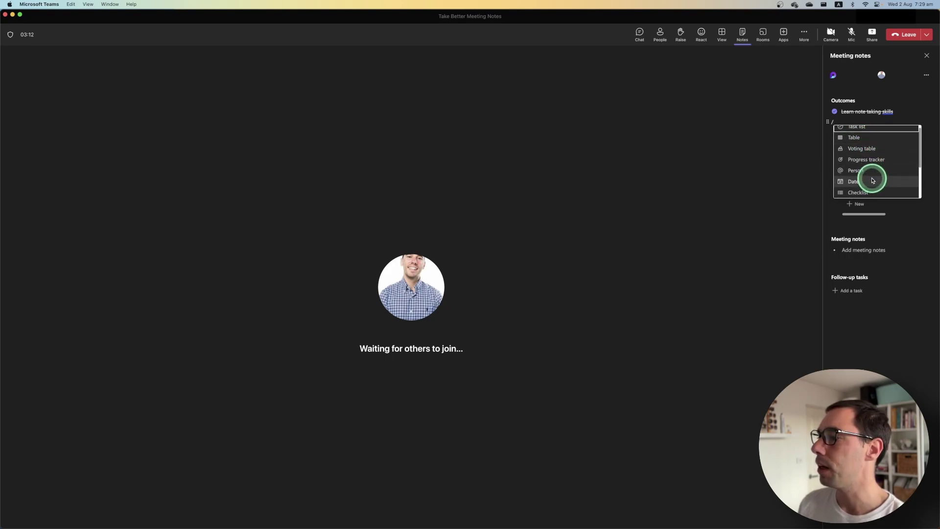
scroll(872, 181, down, 4)
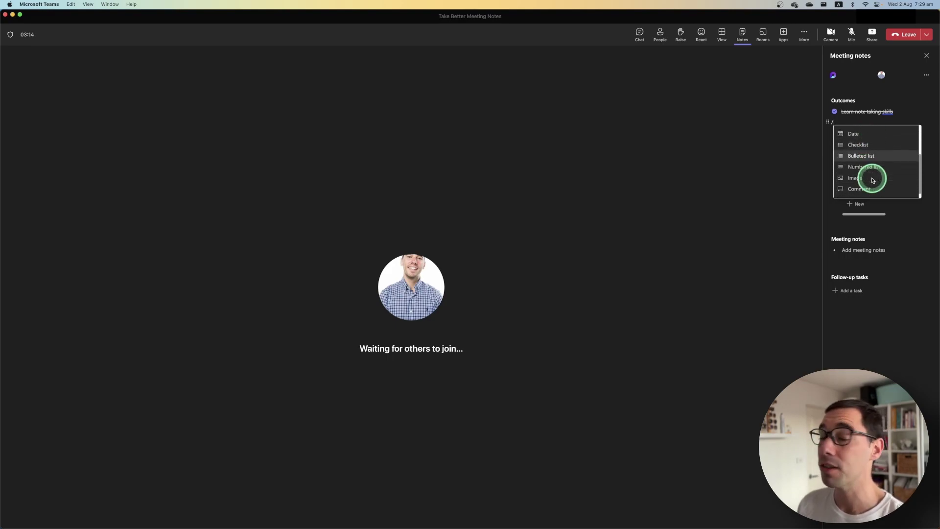
scroll(872, 181, down, 1)
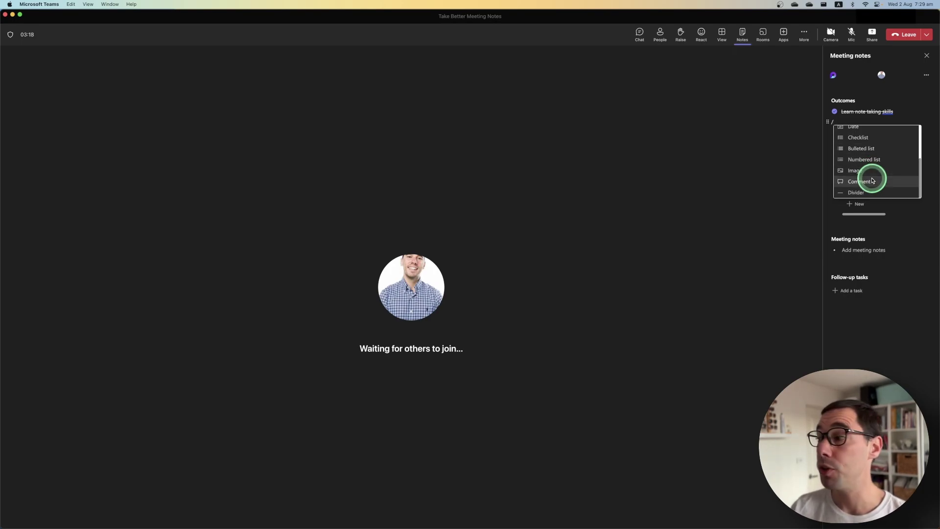
click(875, 120)
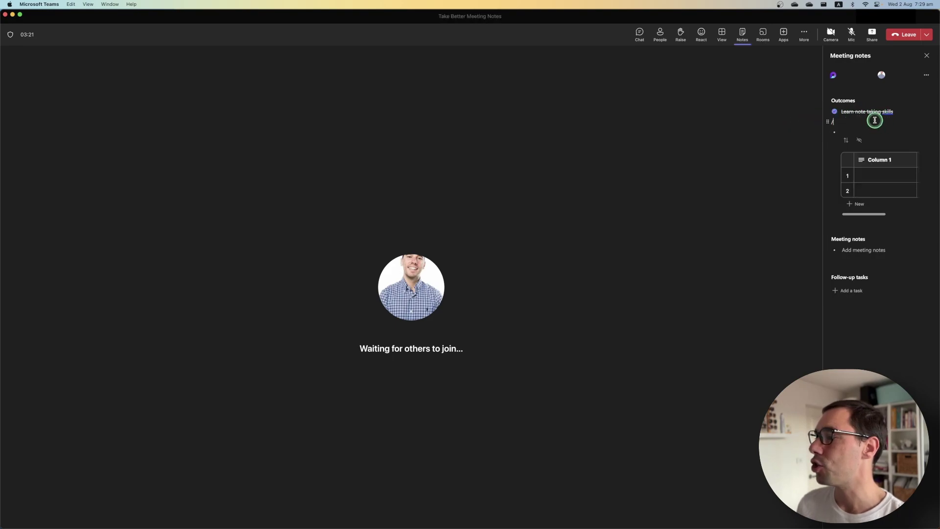
Add the bullet "have a few things prepared next time" under Meeting notes
click(864, 254)
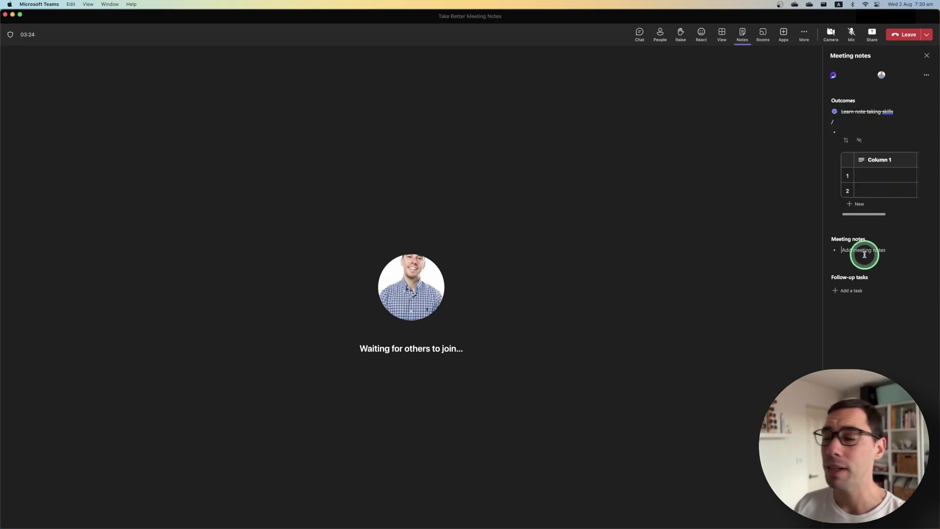
text(have a few things prepared next time)
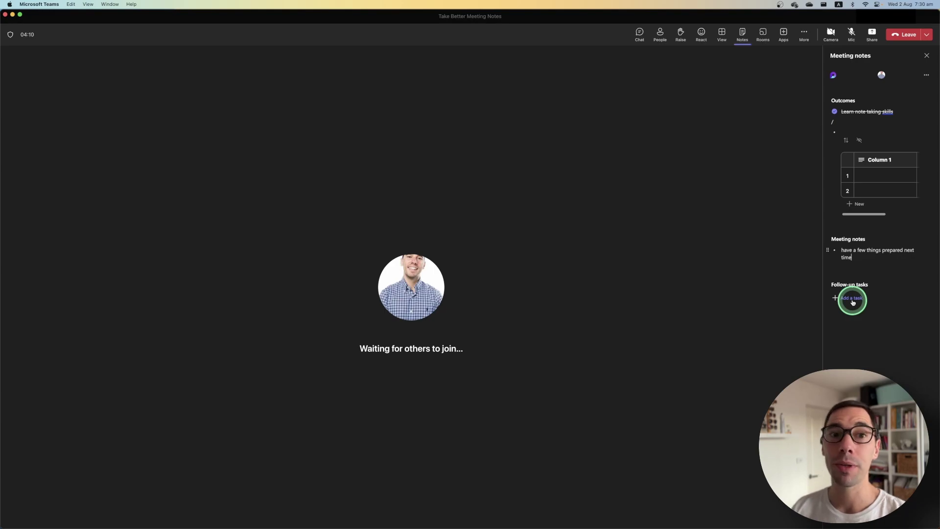
Add the follow-up task "Set next meeting", assigned to the meeting organiser and due Fri, Aug 4
click(852, 299)
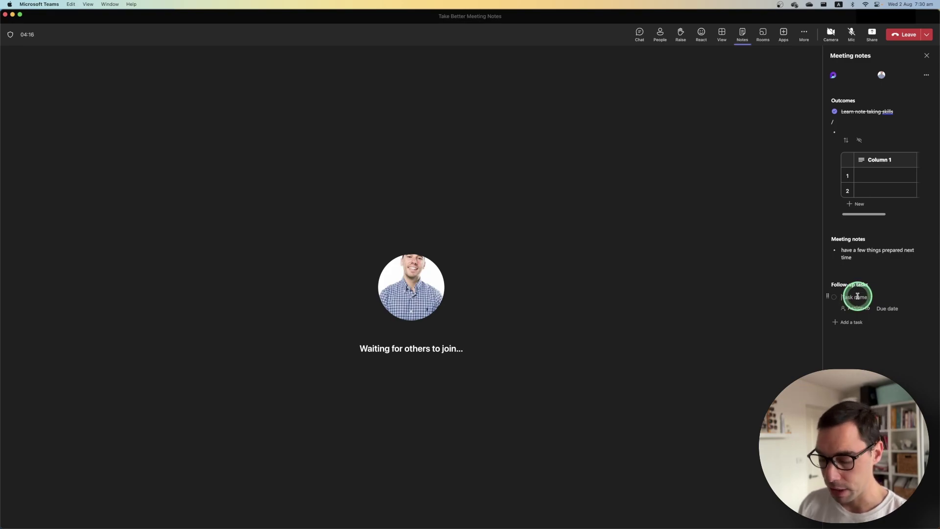
text(Set next meeting)
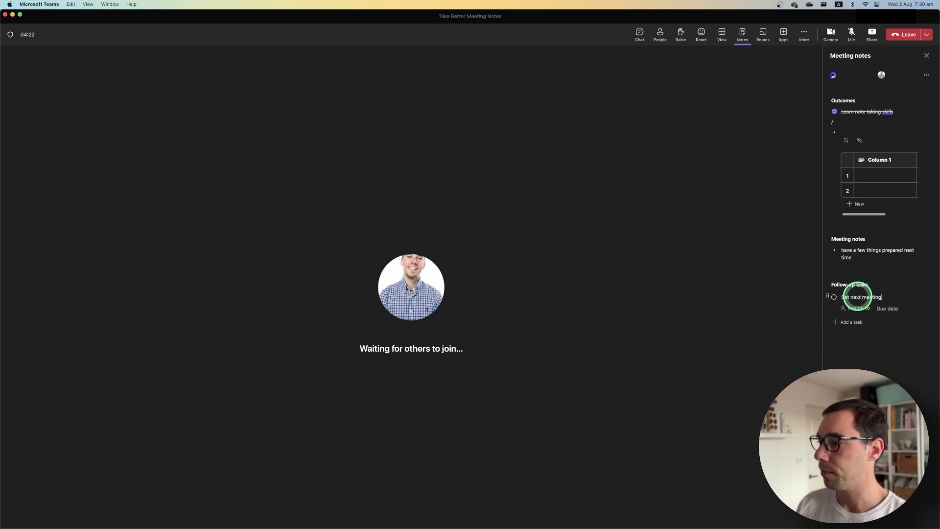
click(866, 308)
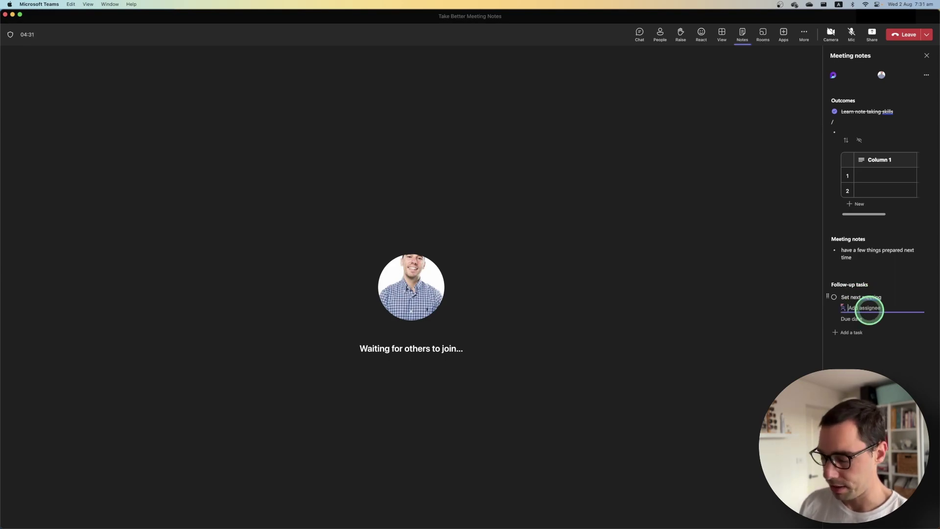
text(aldo)
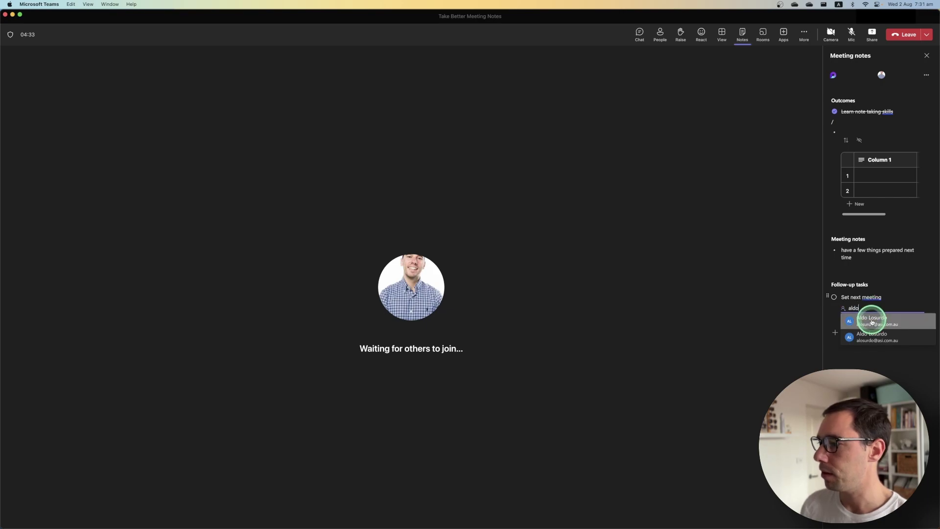
click(872, 322)
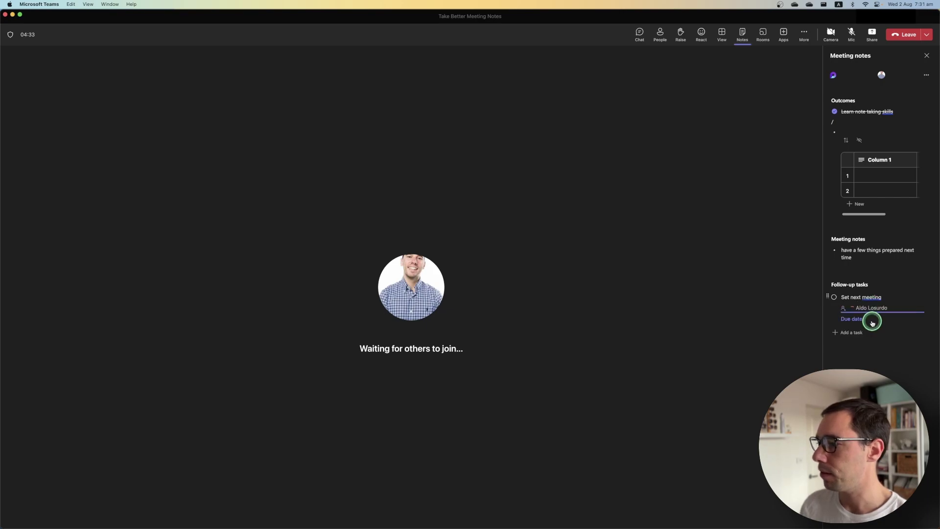
click(852, 319)
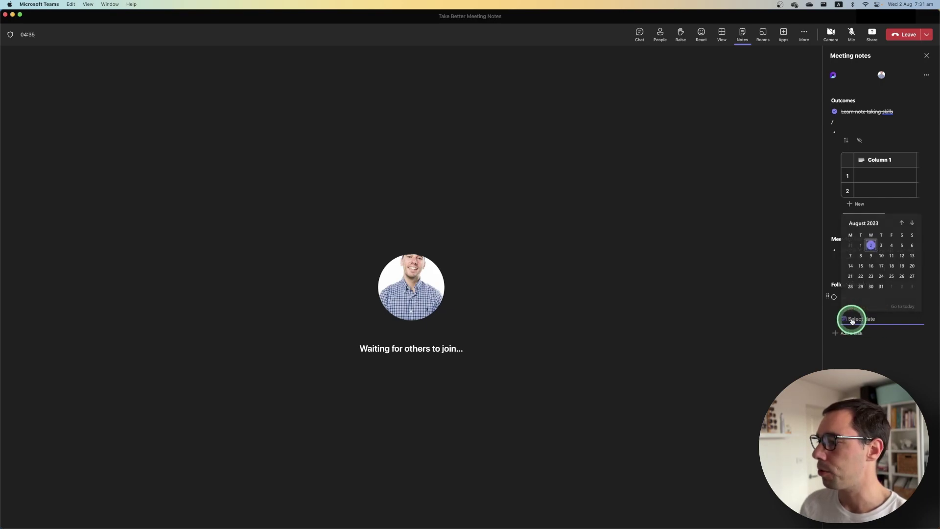
click(891, 244)
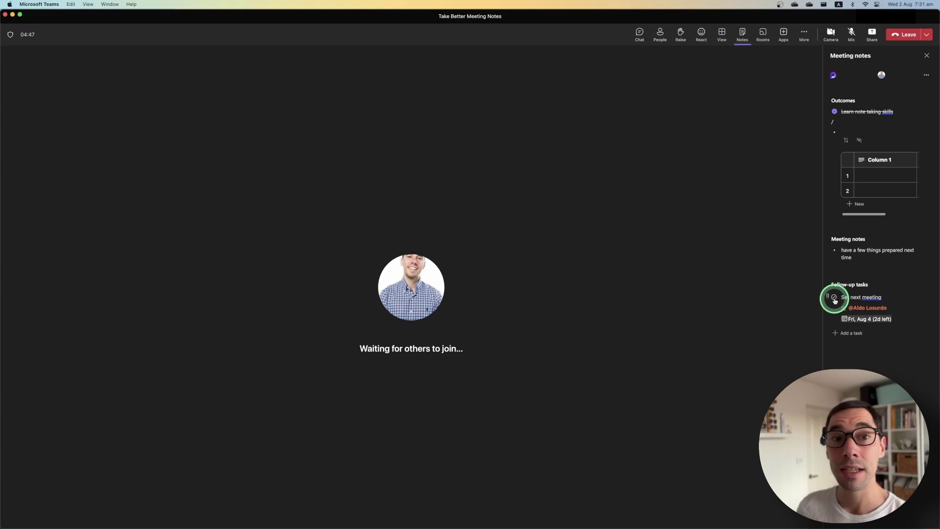
Mark the follow-up task "Set next meeting" as complete and reopen it
click(834, 297)
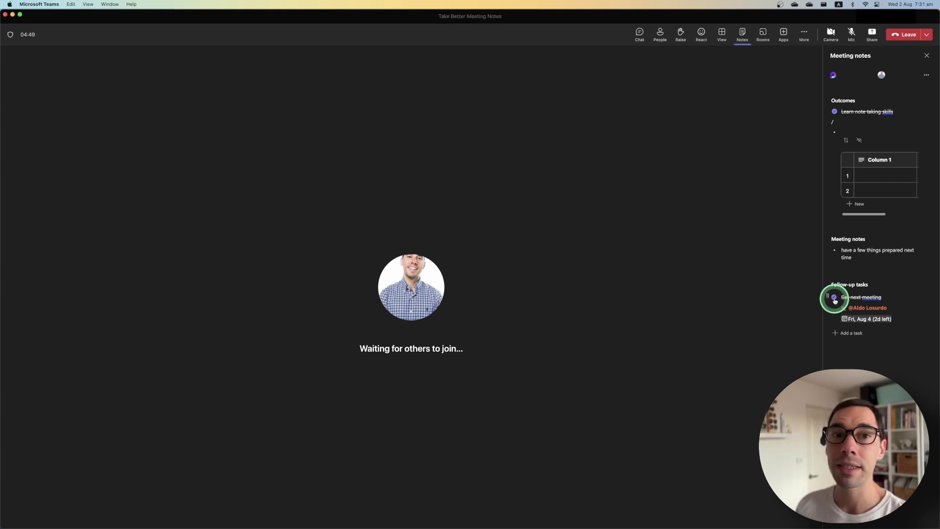
click(835, 298)
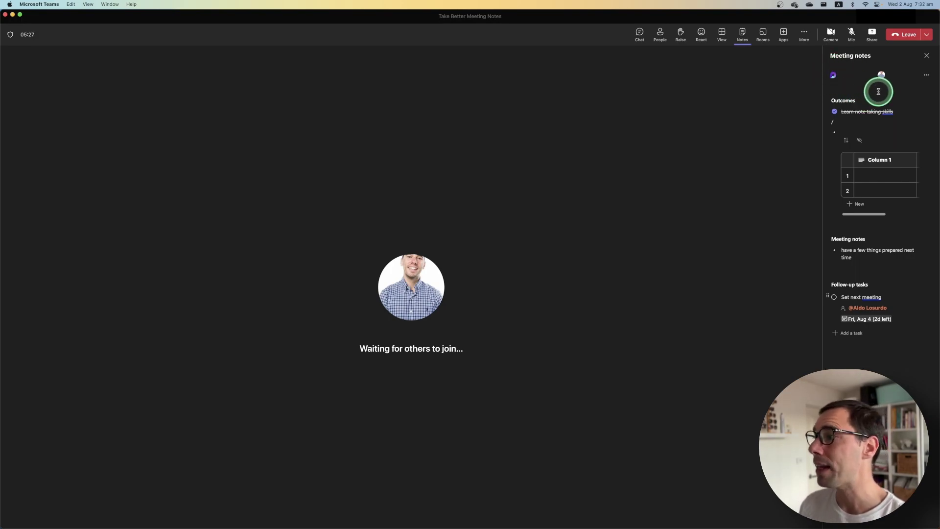
Open the meeting notes in the browser in Microsoft Edge and enlarge the window to fill the screen
click(927, 76)
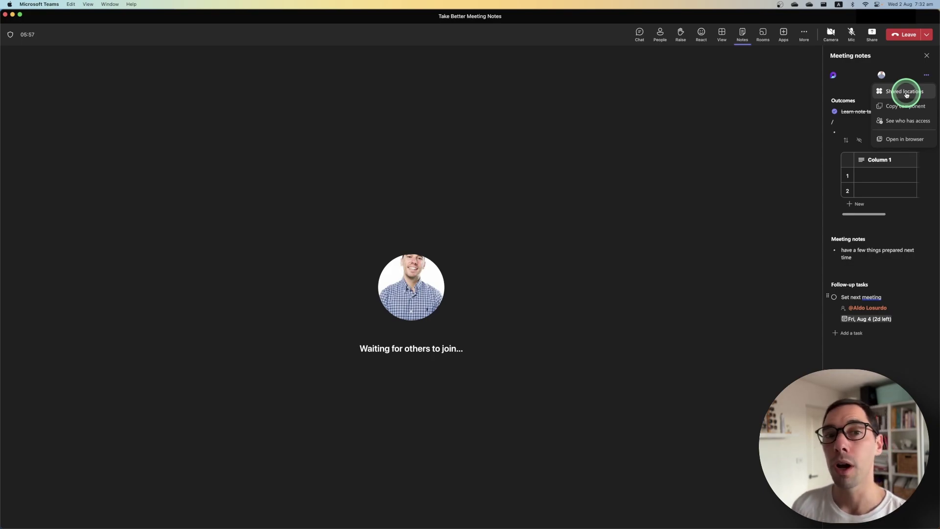
click(906, 140)
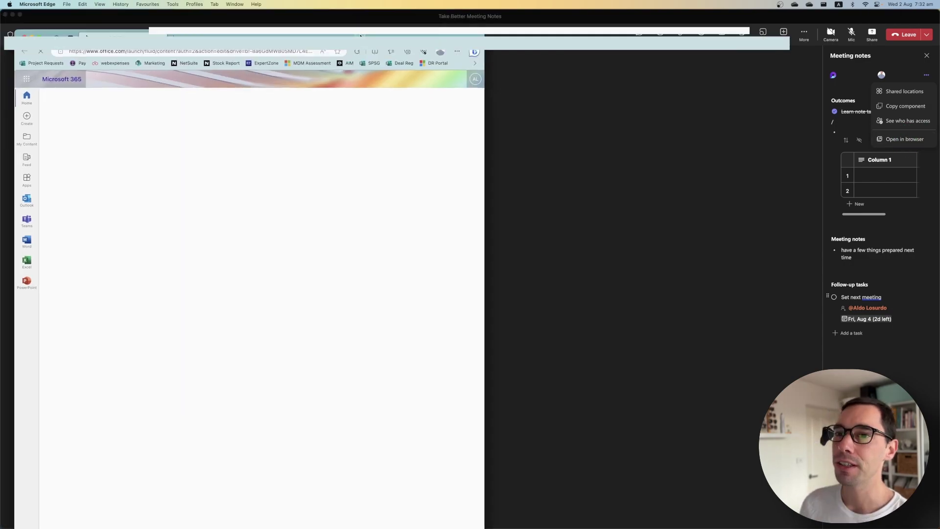
drag(424, 59, 424, 8)
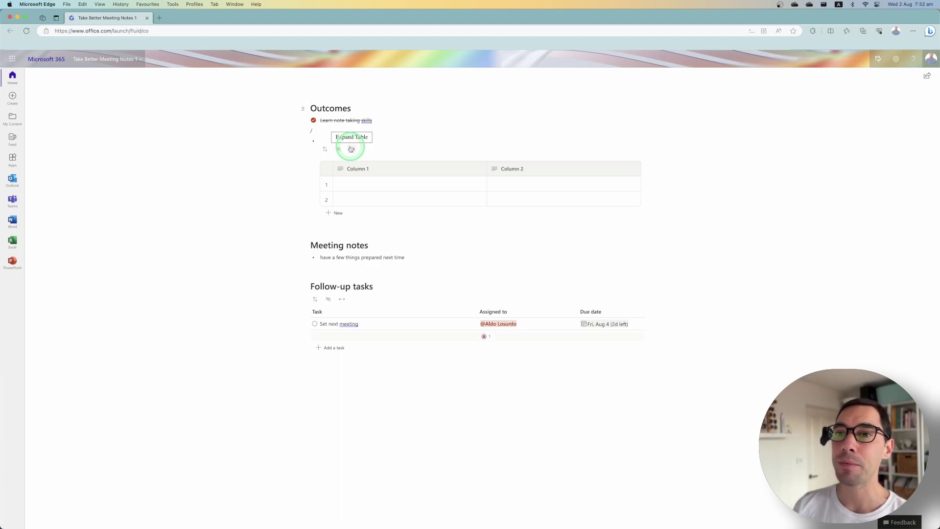
click(305, 106)
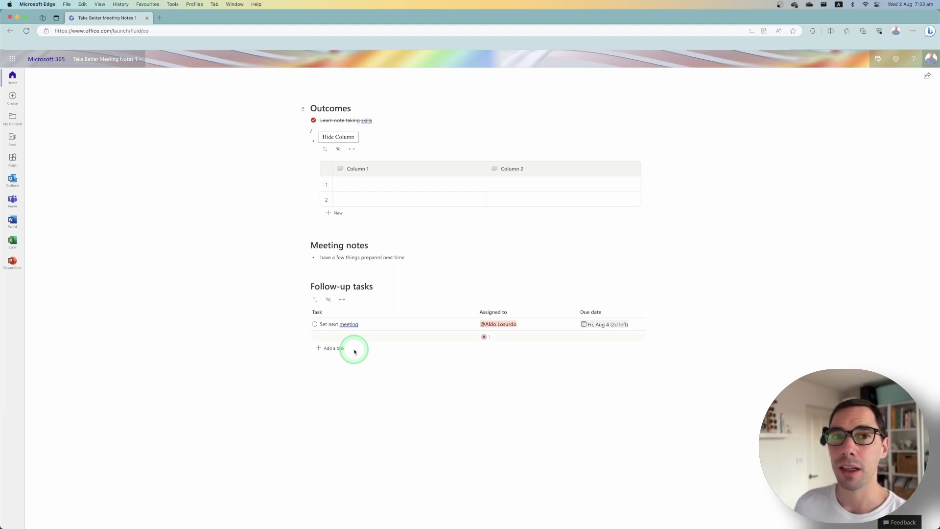
Switch to the Teams calendar, open the full details of "Take Better Meeting Notes" and view the notes embedded in the invitation
key(super+Tab)
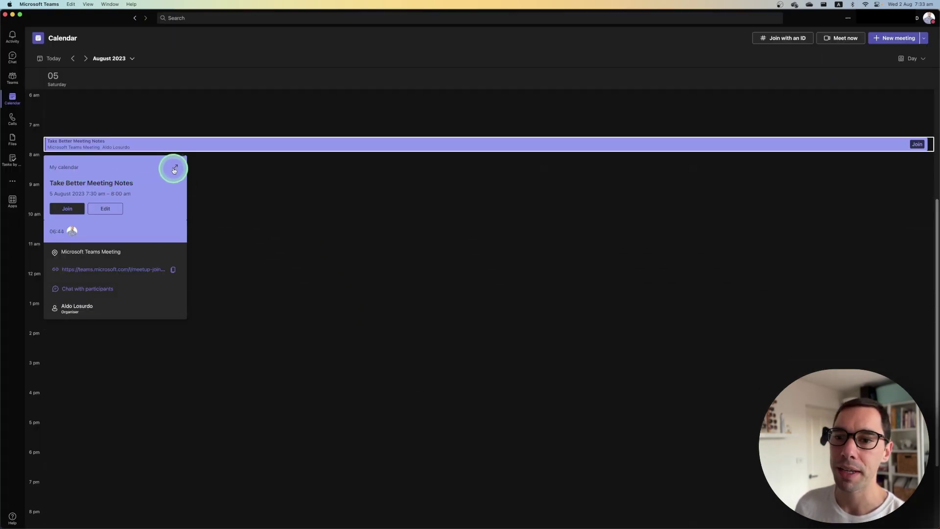
click(175, 169)
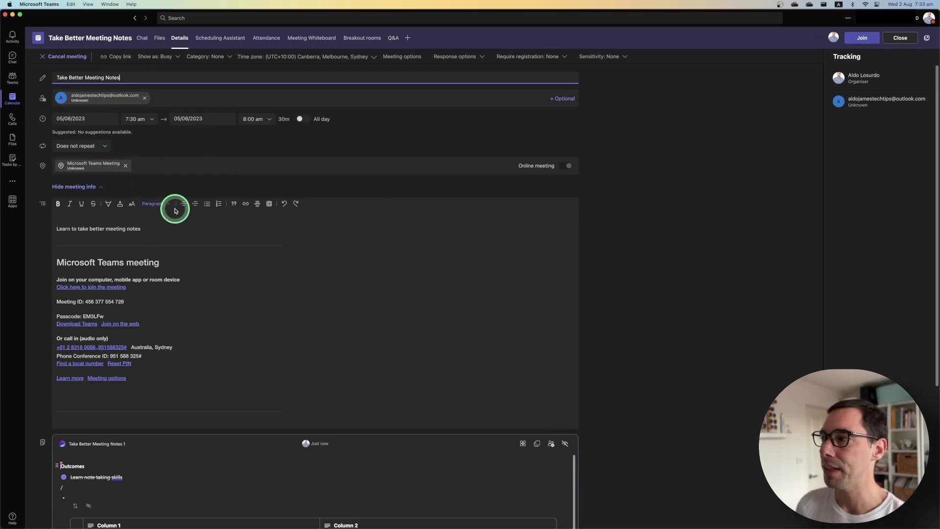
scroll(193, 323, down, 5)
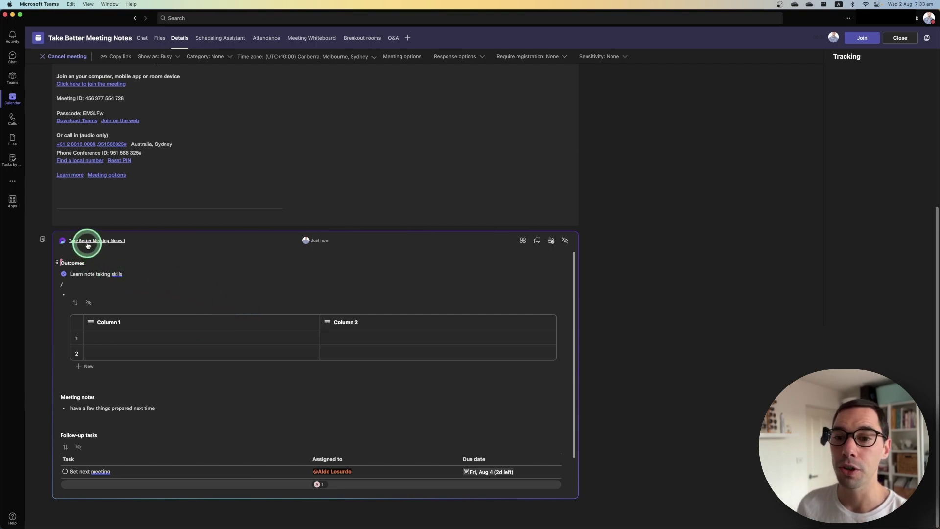
Return to the meeting window to view its notes and their sharing options, and switch to the notes in Microsoft Edge
click(179, 43)
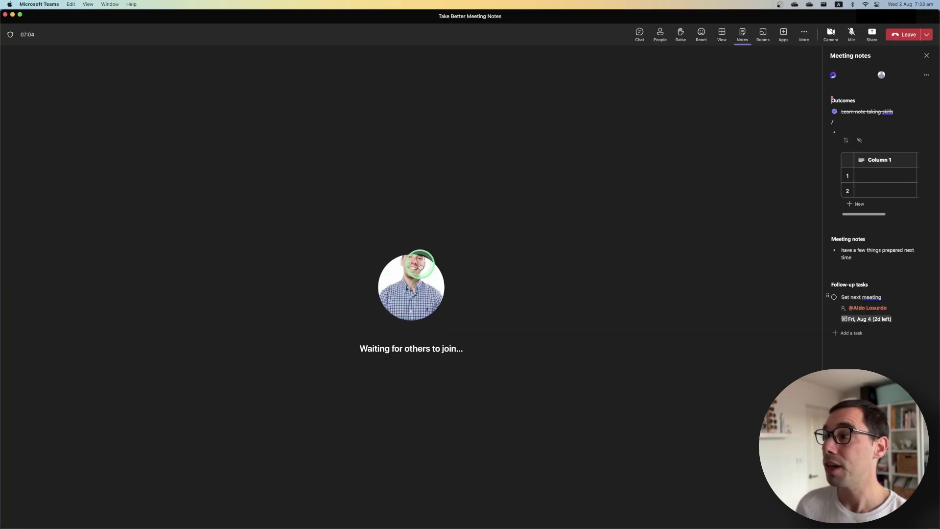
click(420, 266)
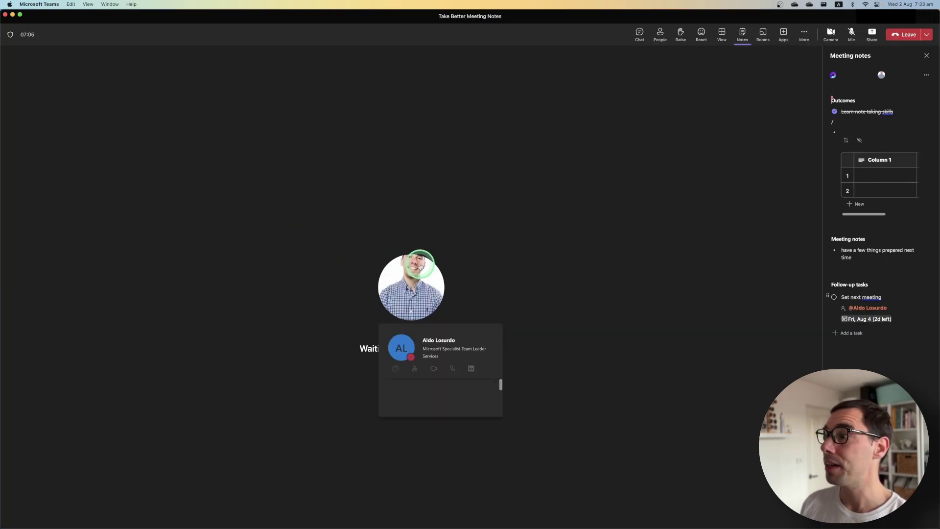
click(683, 274)
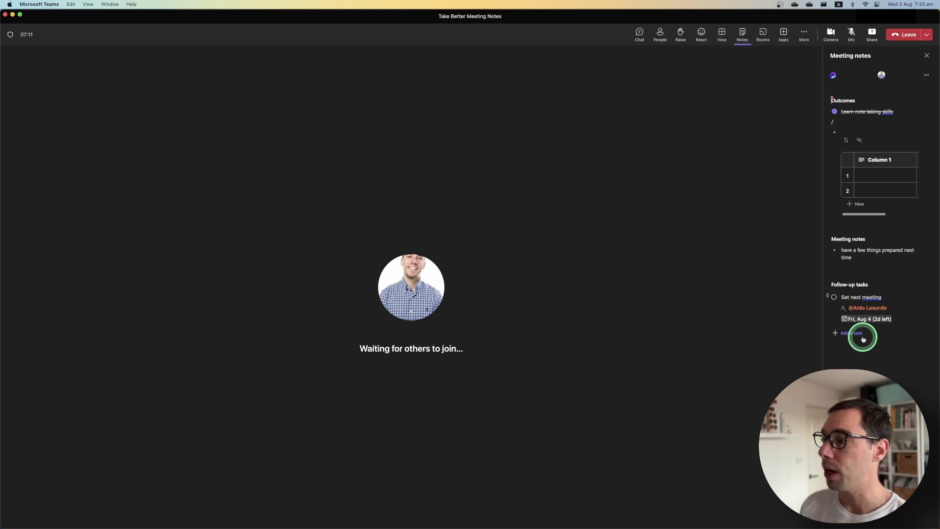
key(super+Tab)
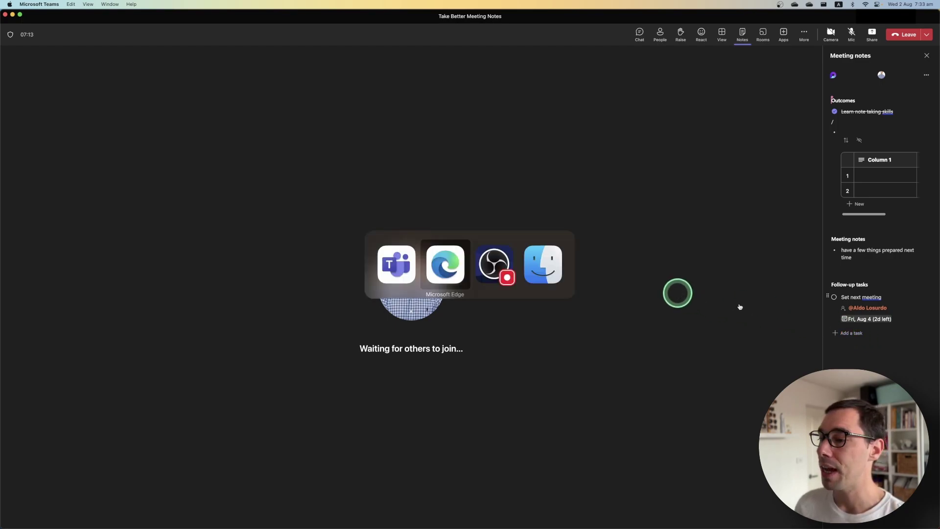
click(927, 75)
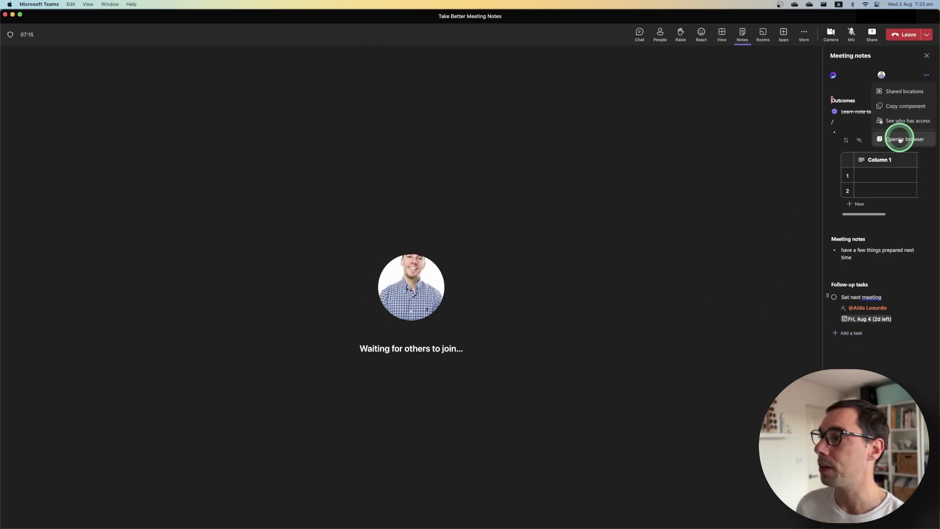
key(super+Tab)
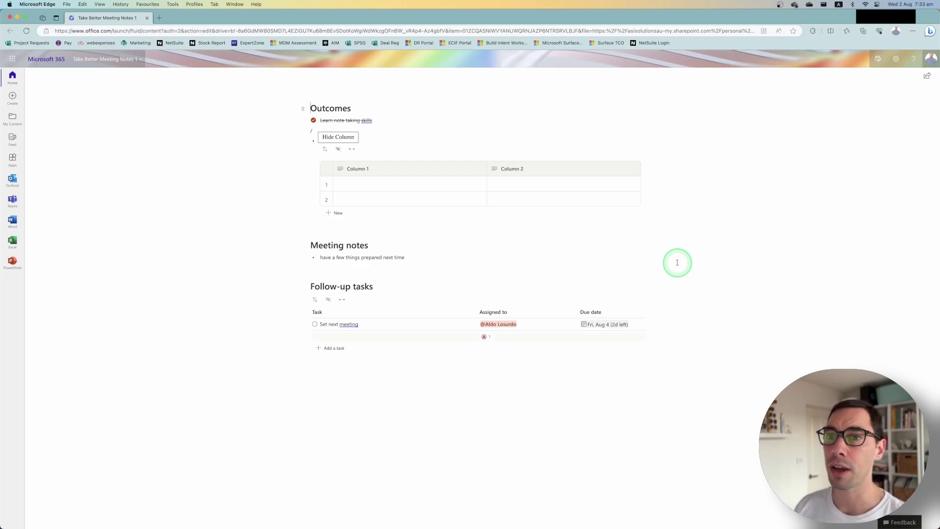
Switch back to the event details in Teams and review the embedded notes down to the follow-up tasks
key(super+Tab)
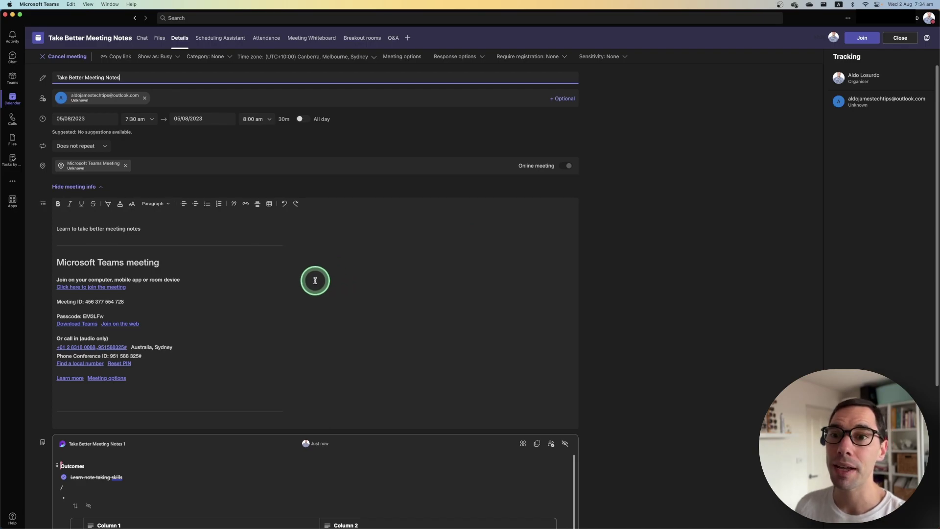
scroll(310, 295, down, 5)
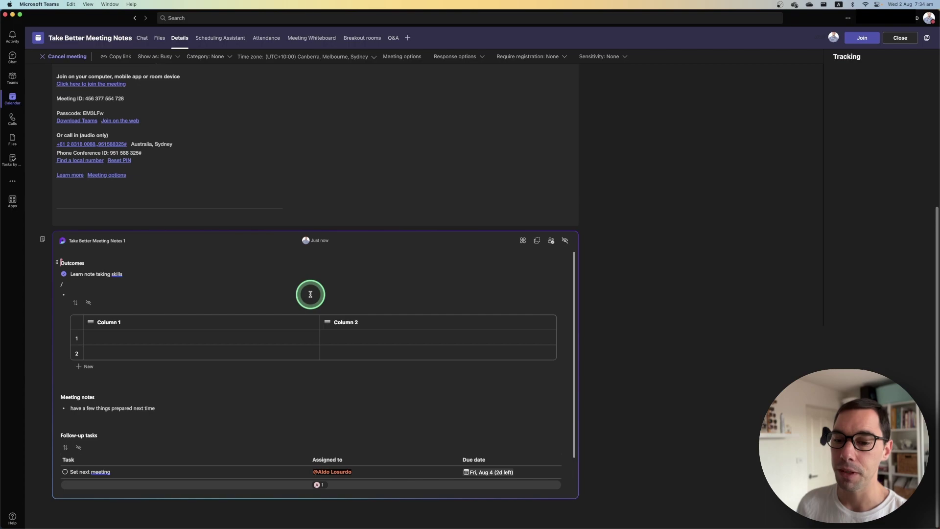
scroll(310, 294, down, 3)
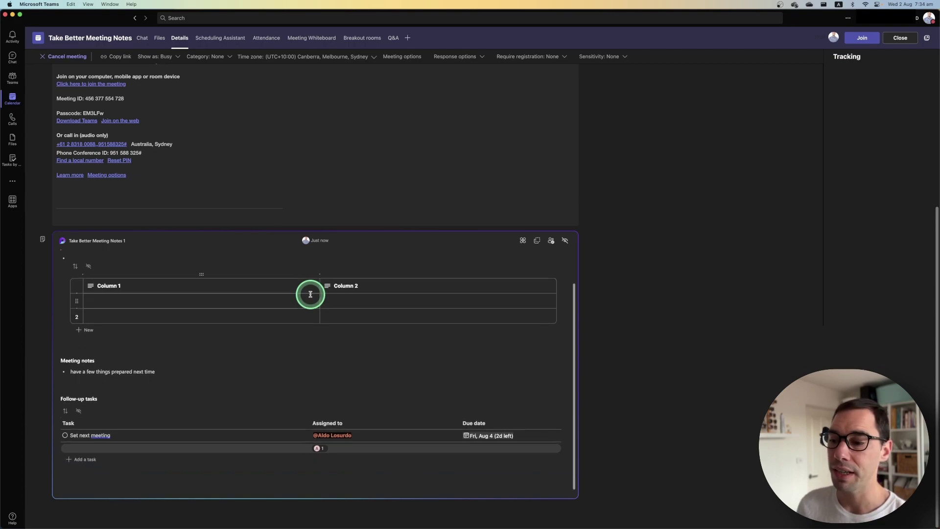